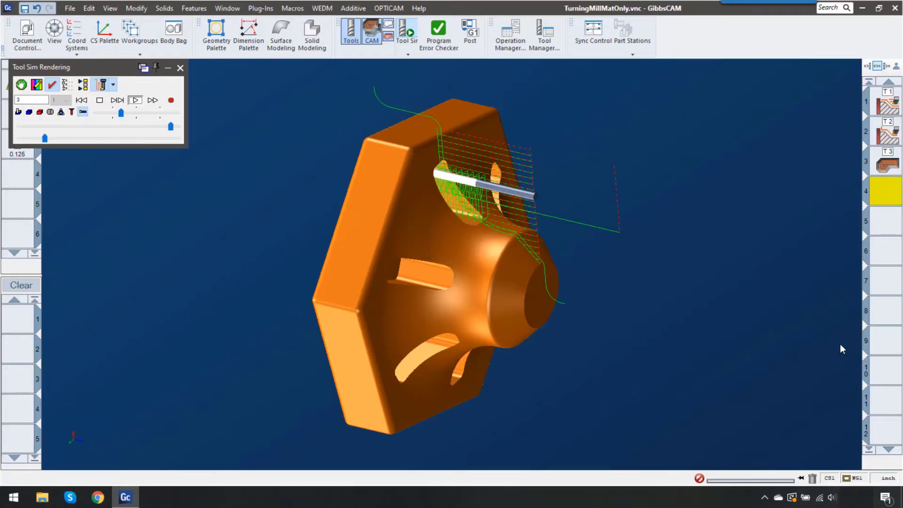
Close the tool simulation and examine the third operation's pocket toolpath from the side of the part
left_click(180, 68)
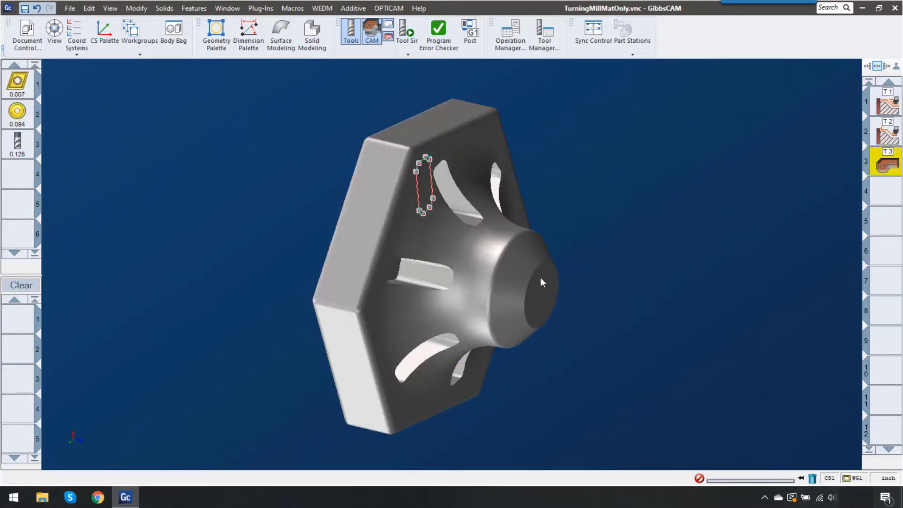
middle_click_drag(697, 347, 544, 306)
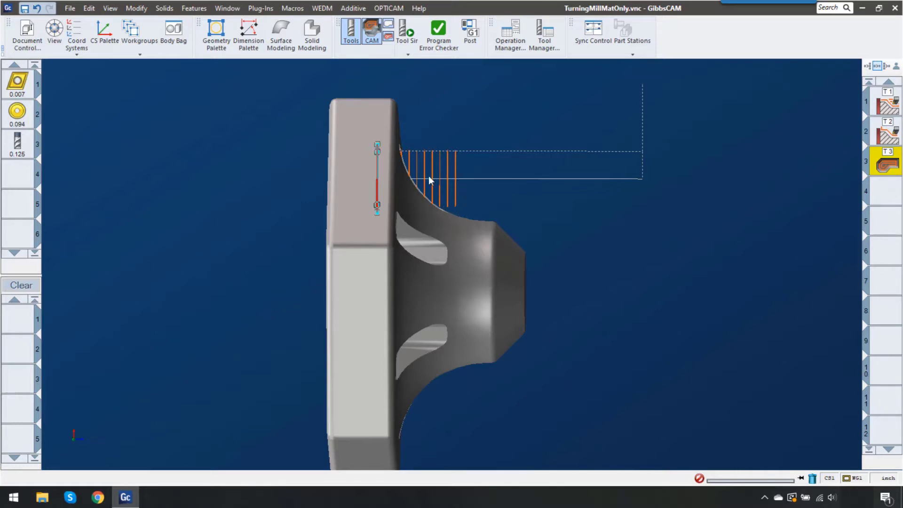
middle_click_drag(560, 240, 495, 249)
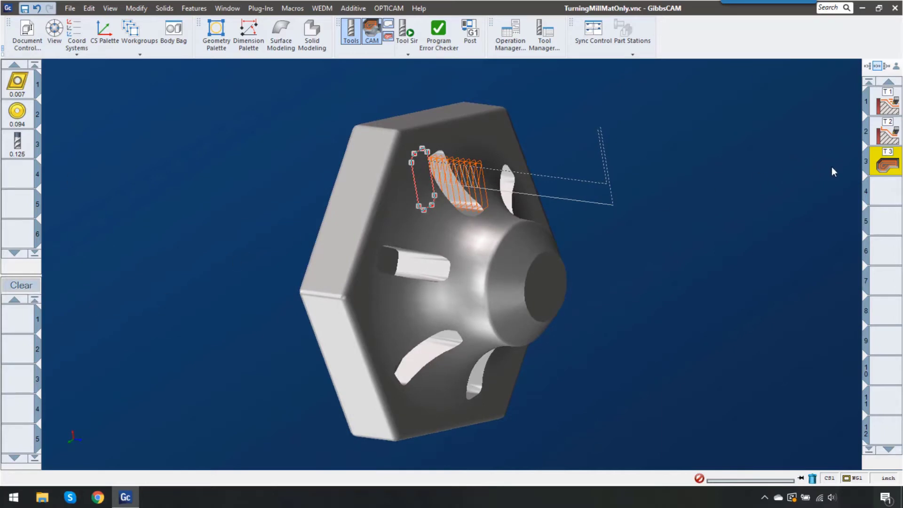
Enable Material Only in the third operation's roughing process and regenerate its toolpath over the curved slot
left_click(894, 166)
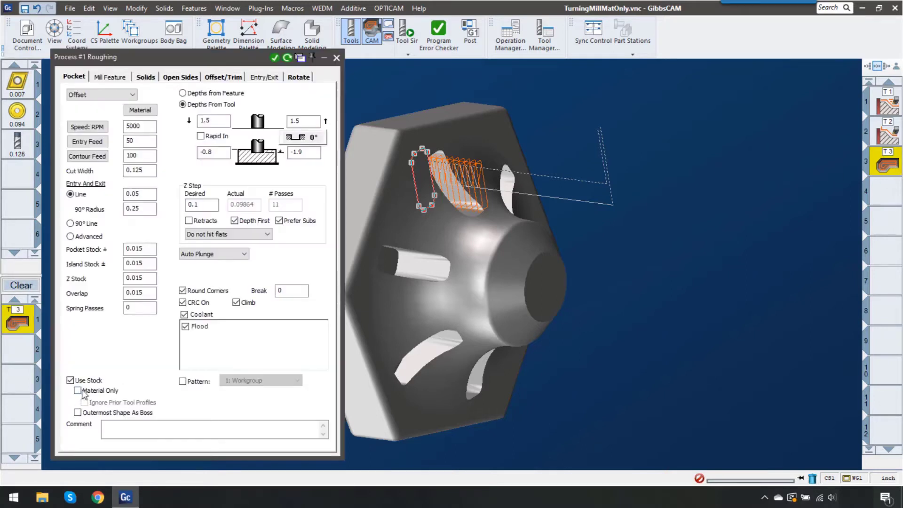
left_click(91, 392)
left_click(287, 59)
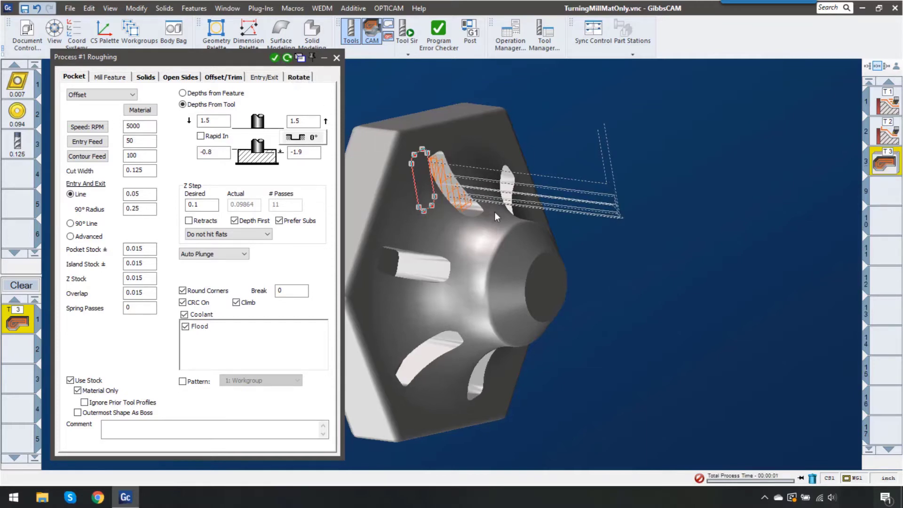
scroll(494, 216, "up", 6)
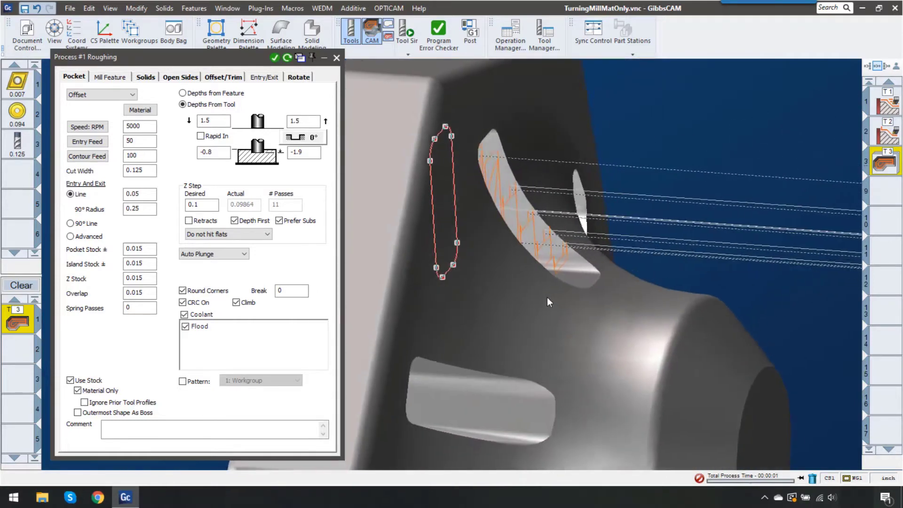
scroll(546, 297, "down", 3)
middle_click_drag(546, 298, 519, 298)
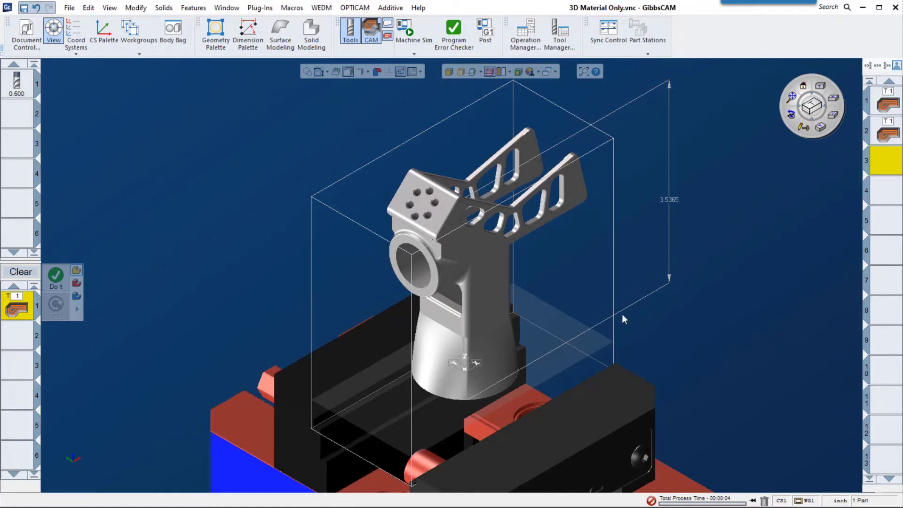
Display the first operation's roughing toolpath on the vise-held part and examine it from the side
left_click_drag(673, 202, 677, 202)
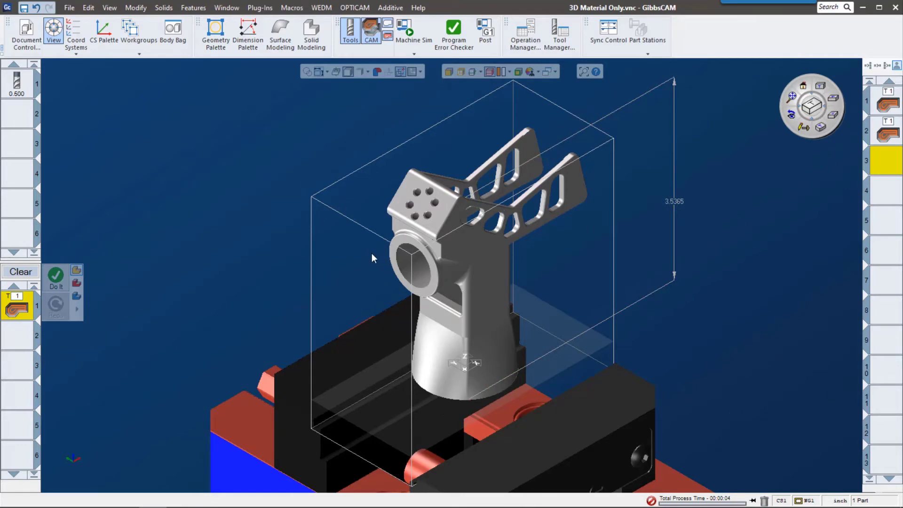
left_click(890, 105)
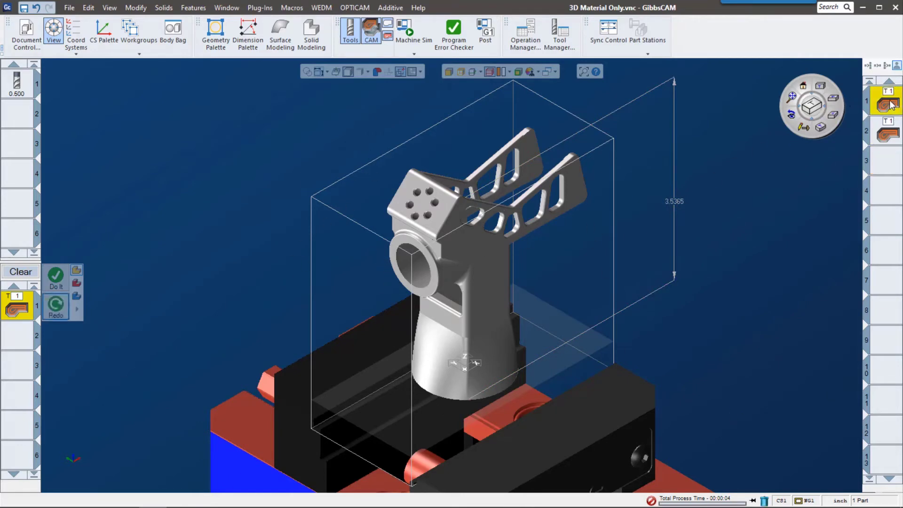
left_click(803, 134)
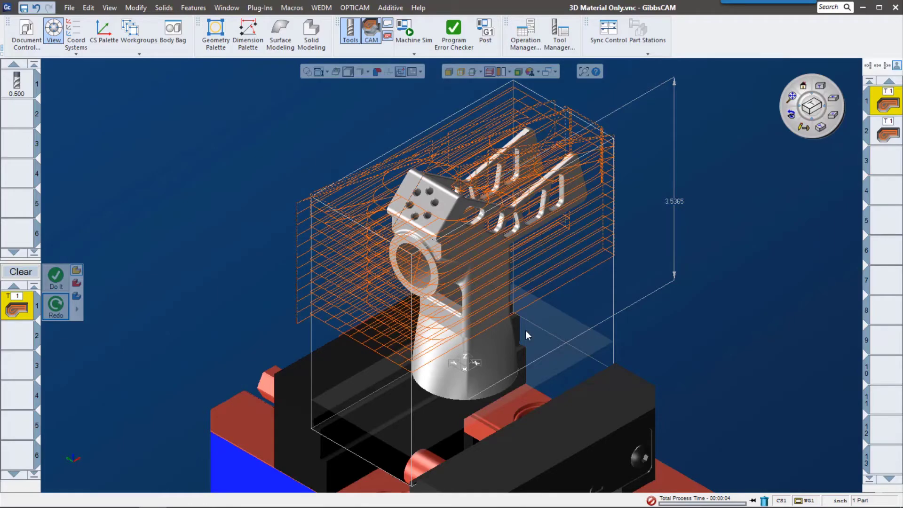
middle_click_drag(526, 330, 503, 311)
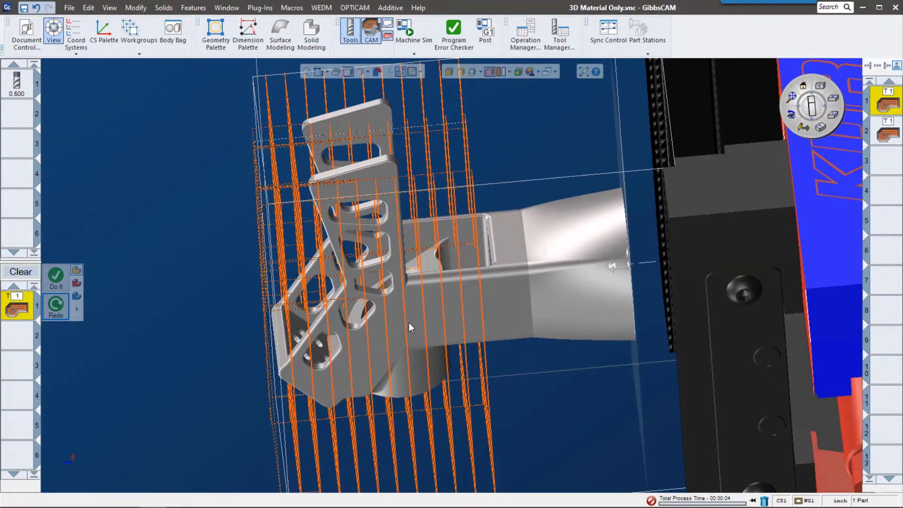
middle_click_drag(515, 360, 514, 365)
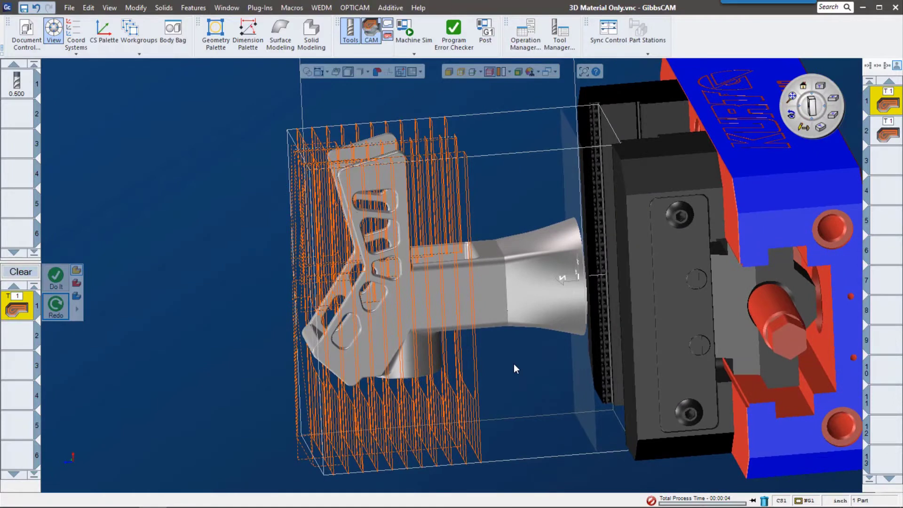
Run the tool simulation of both roughing operations and compare where their toolpaths overlap
left_click(419, 54)
left_click(431, 107)
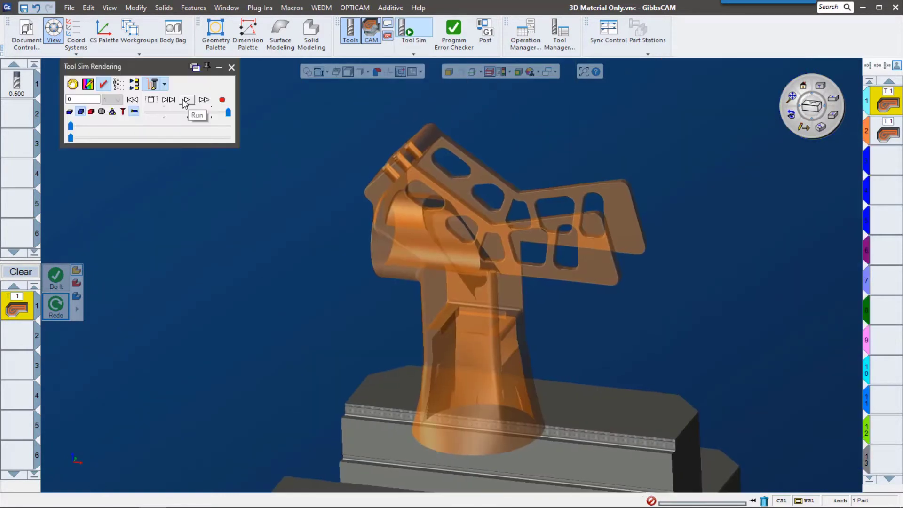
left_click(185, 101)
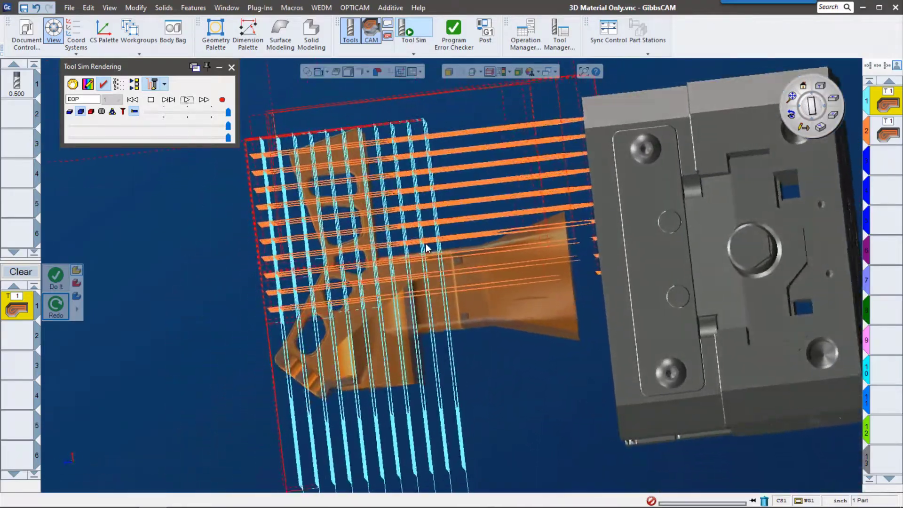
middle_click_drag(426, 248, 289, 214)
middle_click_drag(424, 257, 536, 371)
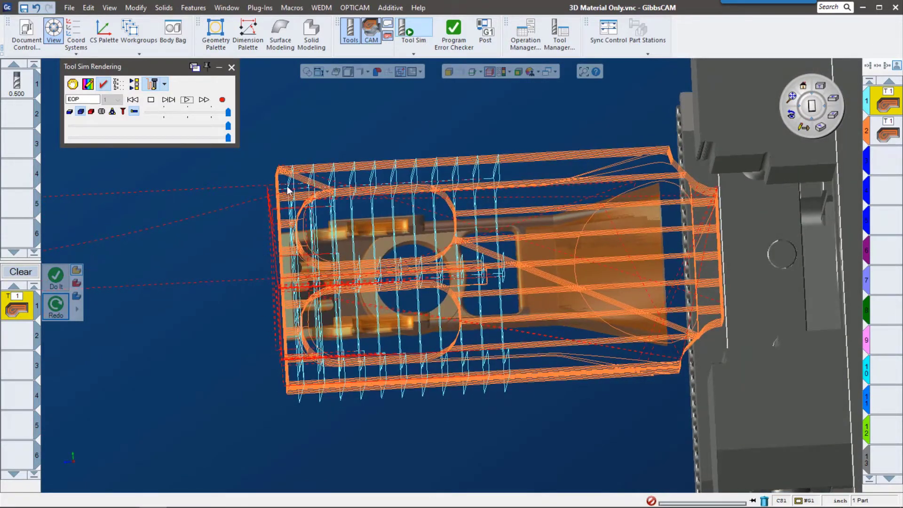
middle_click_drag(381, 204, 461, 375)
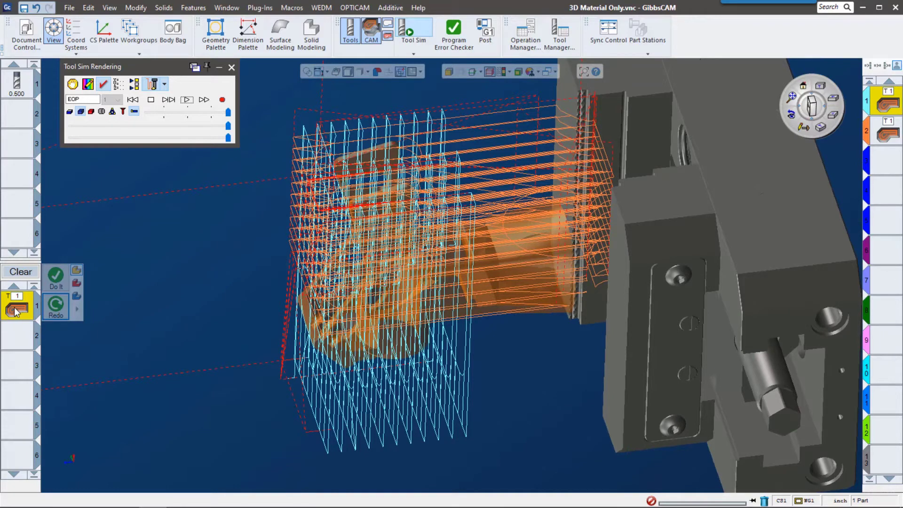
Enable Material Only in the second operation's Zig Zag roughing process, regenerate it, and rerun the tool simulation
double_click(16, 311)
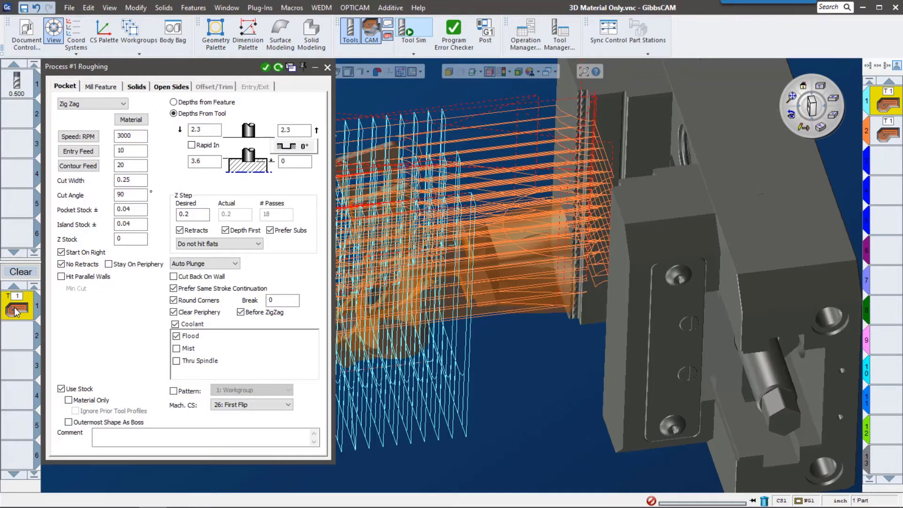
left_click(68, 401)
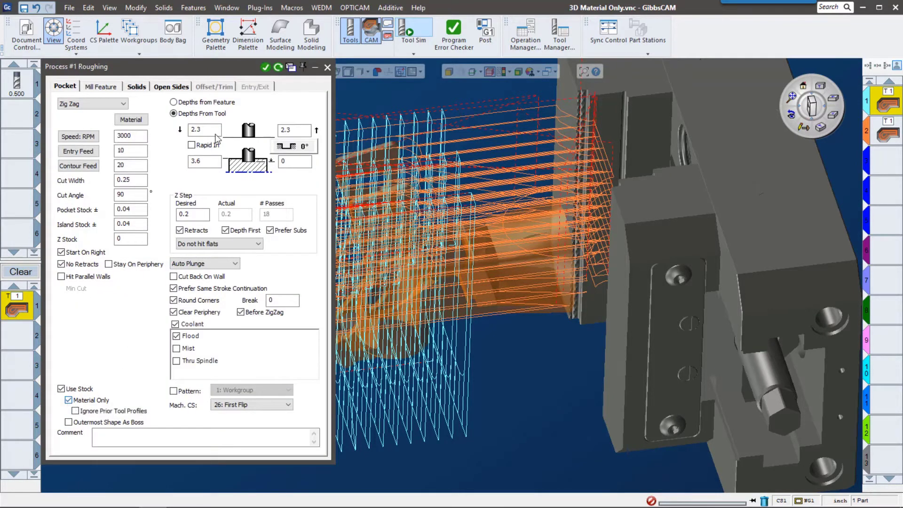
left_click(278, 68)
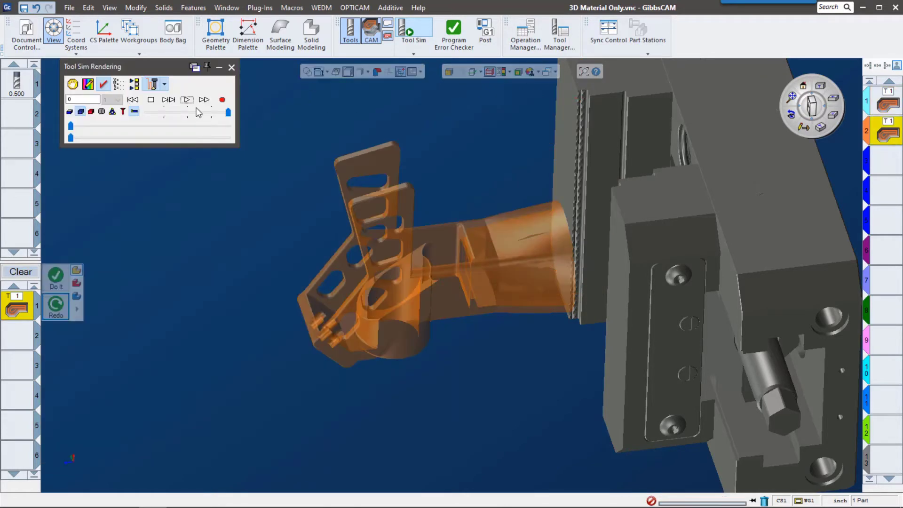
left_click(186, 100)
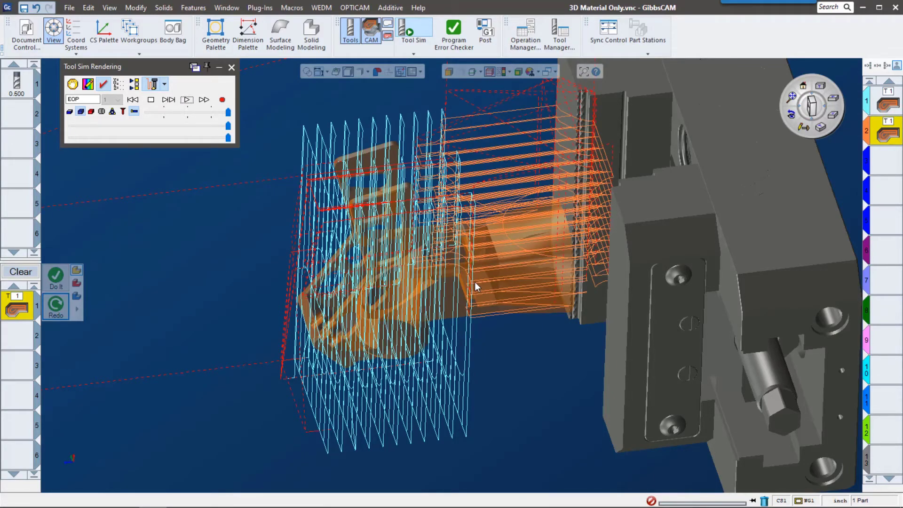
middle_click_drag(475, 281, 463, 272)
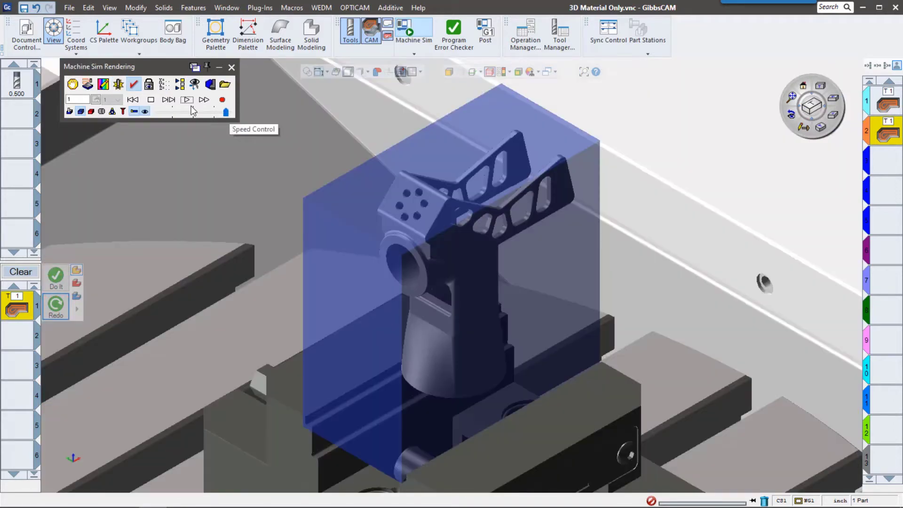
Run the machine simulation into the second operation and examine the cutter removing the remaining stock up close
left_click(190, 102)
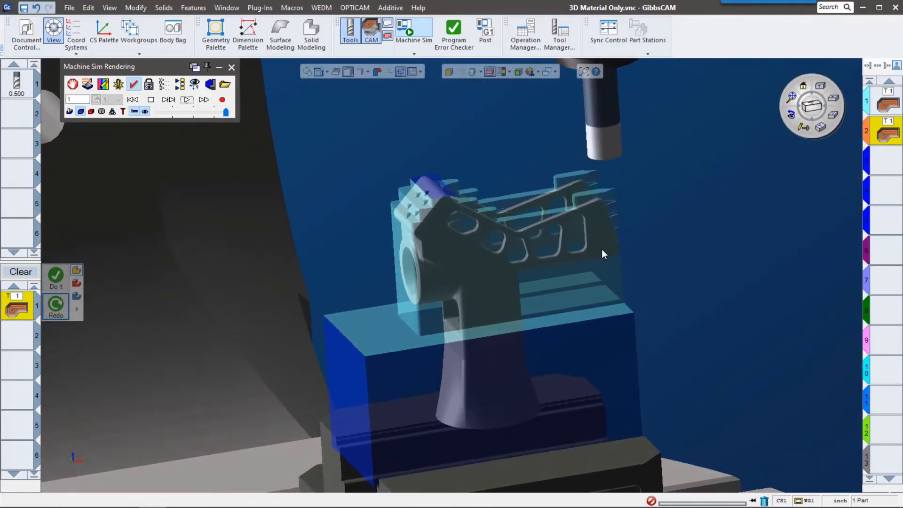
scroll(602, 250, "down", 10)
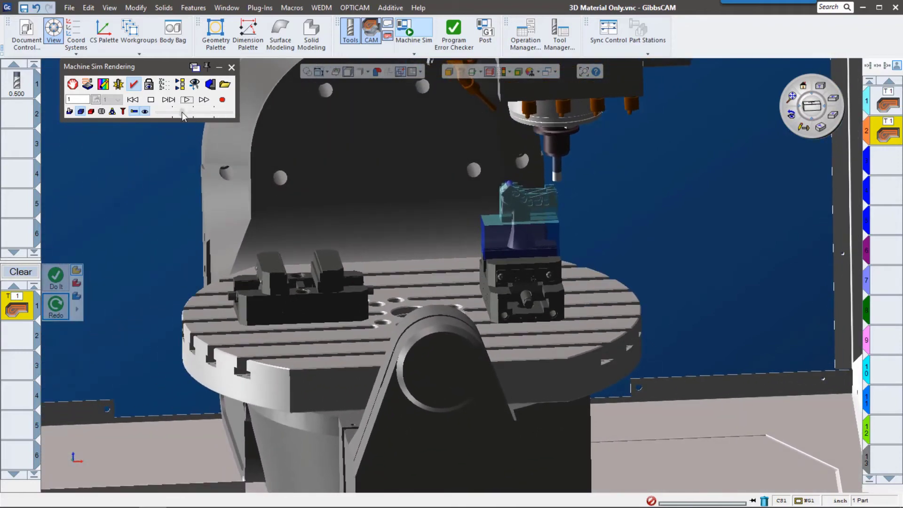
left_click(168, 100)
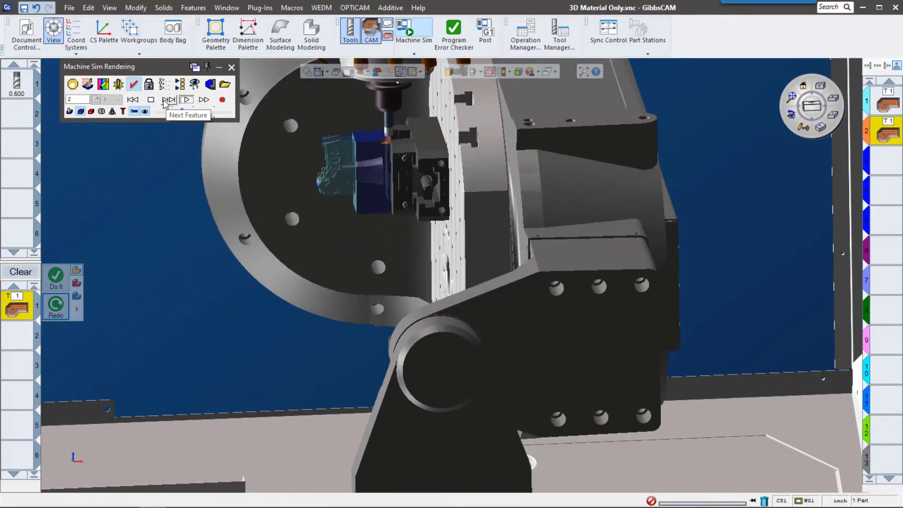
scroll(355, 162, "up", 2)
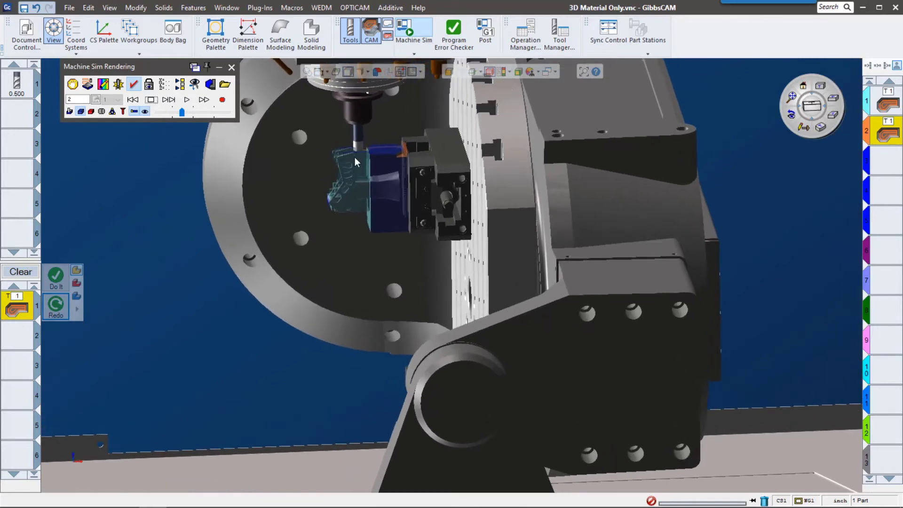
scroll(354, 157, "up", 8)
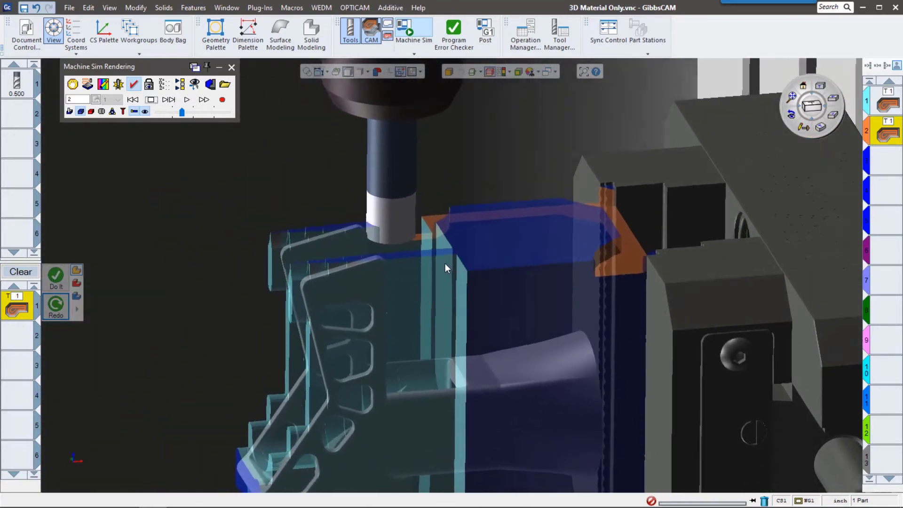
scroll(445, 263, "up", 3)
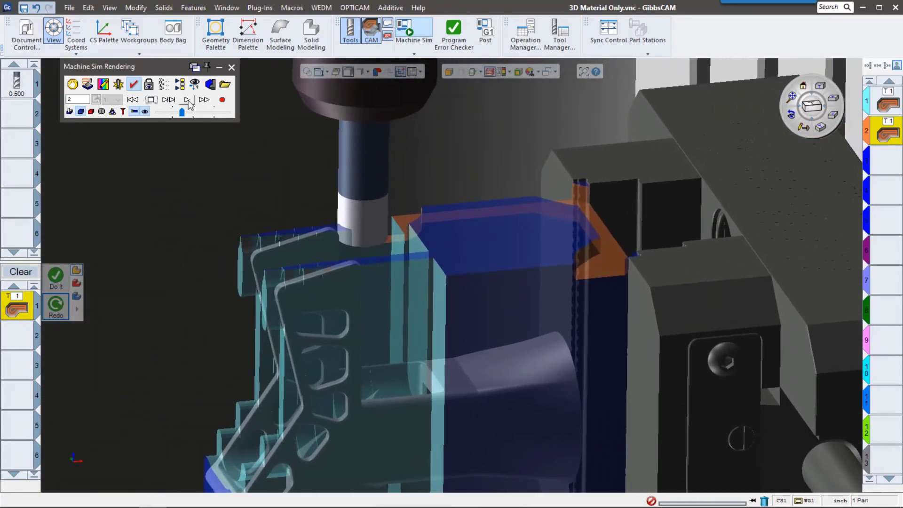
left_click(187, 100)
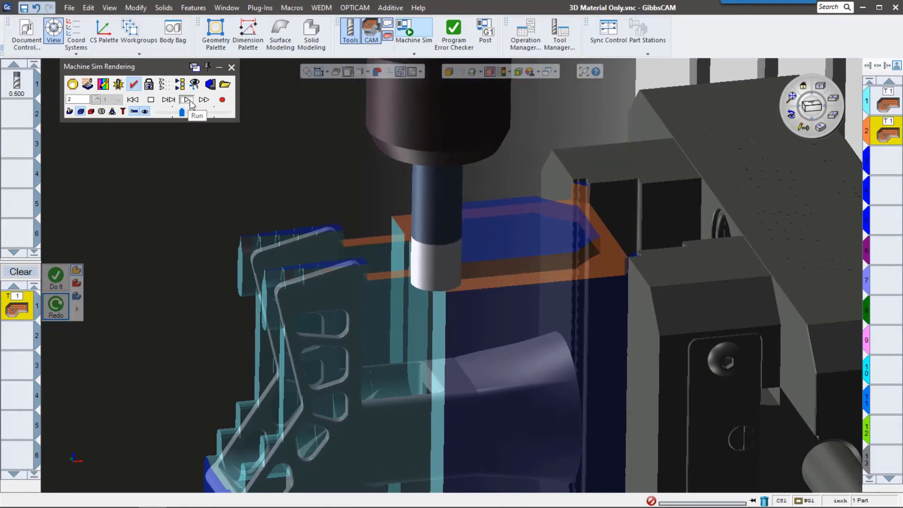